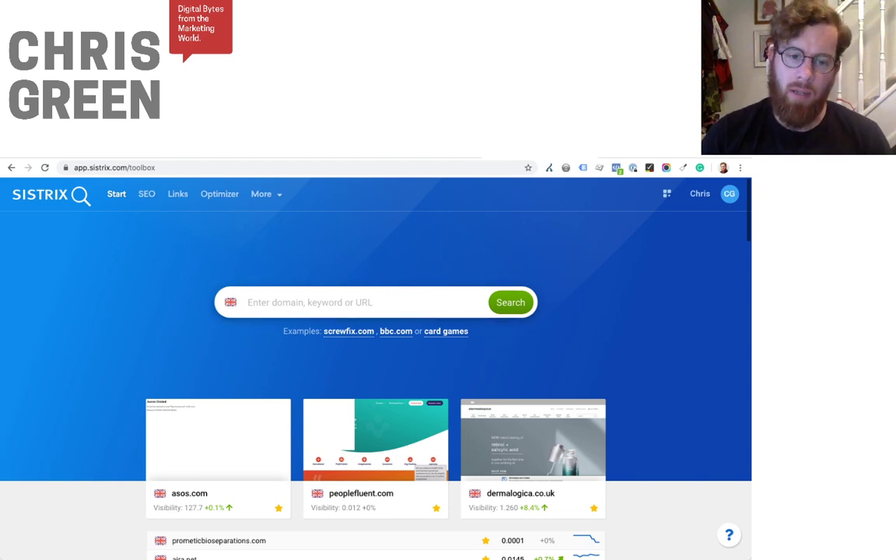
# Open the Lists overview and look through the existing keyword lists
pyautogui.click(667, 193)
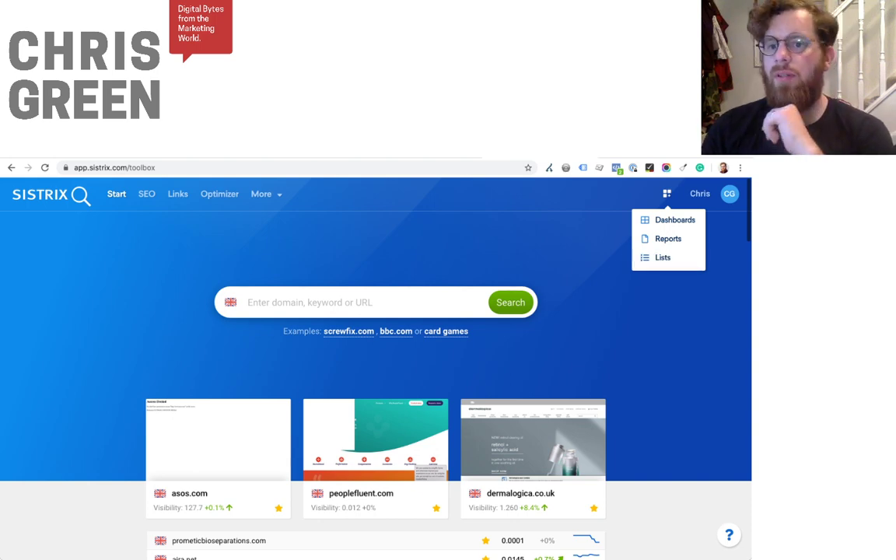
pyautogui.click(663, 258)
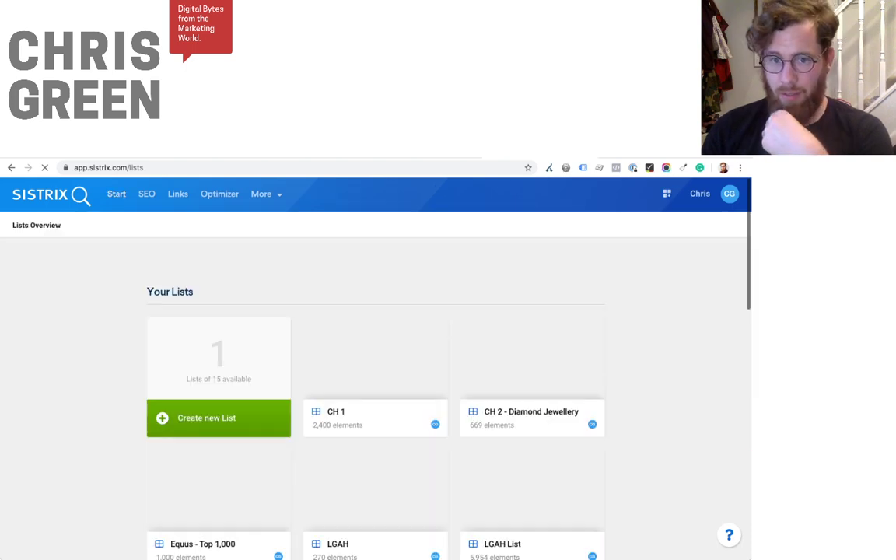
pyautogui.scroll(-8, 373, 366)
pyautogui.scroll(7, 373, 365)
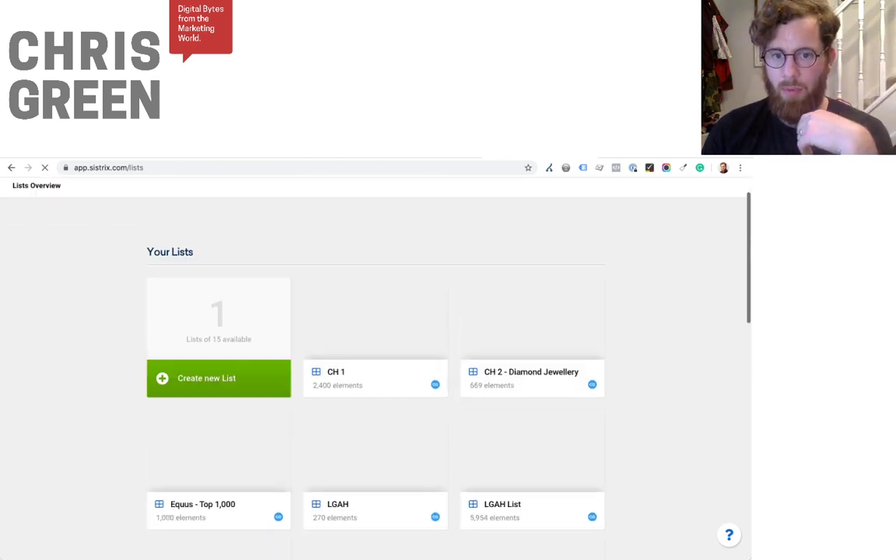
pyautogui.scroll(-8, 373, 366)
pyautogui.scroll(2, 373, 366)
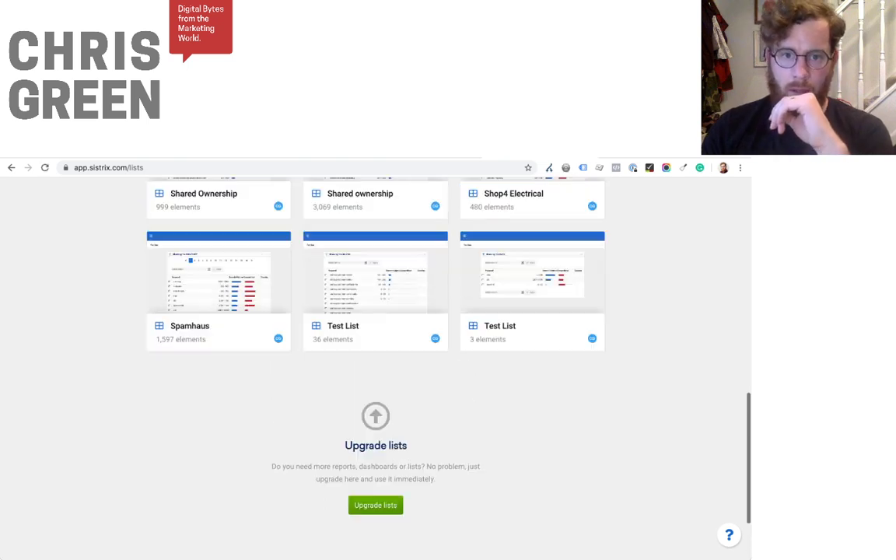
pyautogui.scroll(10, 373, 365)
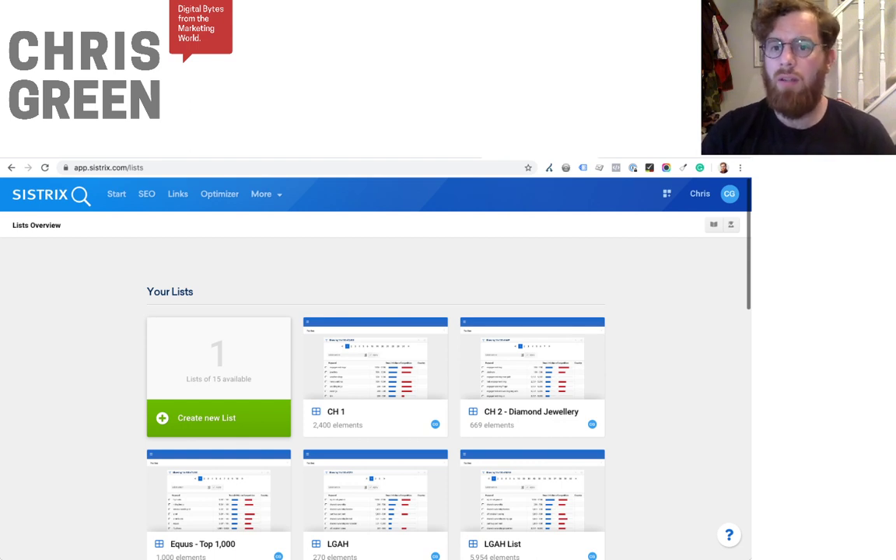
# Create a new list of type Keyword named "Test list 2"
pyautogui.scroll(-1, 219, 417)
pyautogui.click(219, 417)
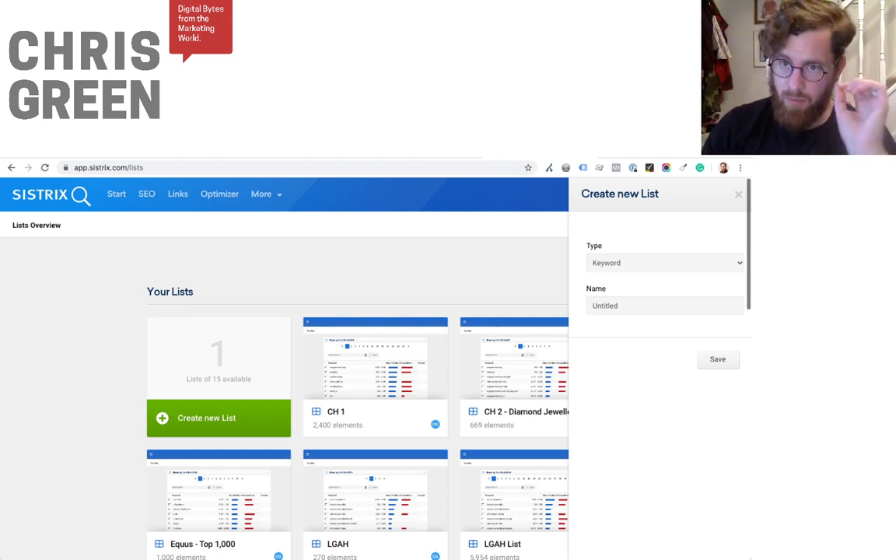
pyautogui.doubleClick(605, 306)
pyautogui.scroll(-1, 605, 305)
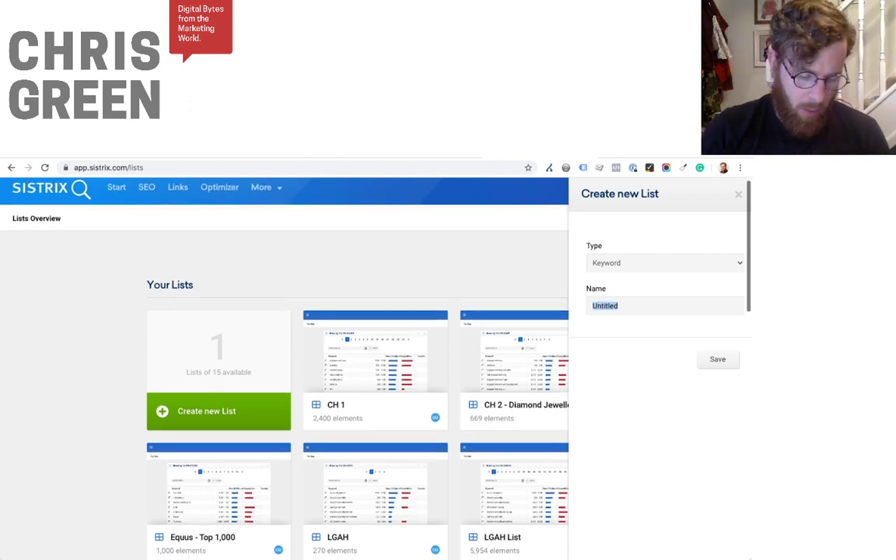
pyautogui.write('Test list 2')
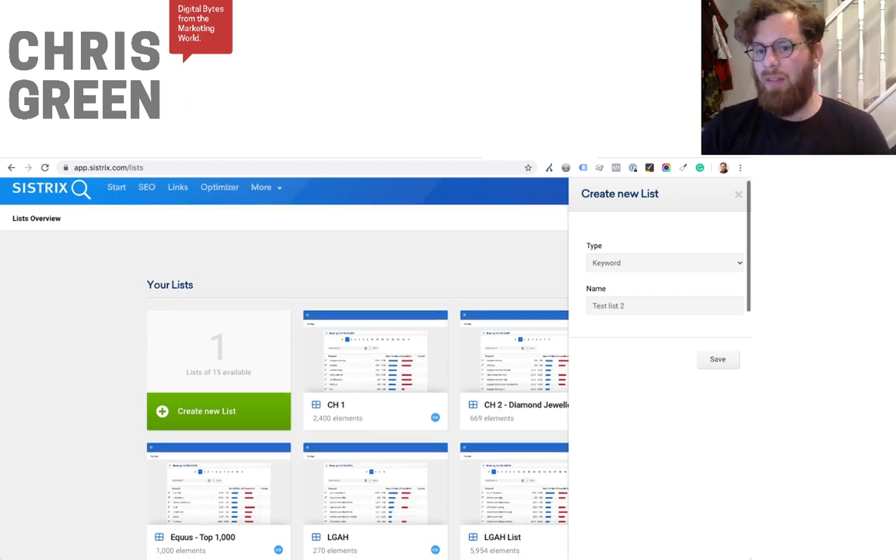
pyautogui.press('Return')
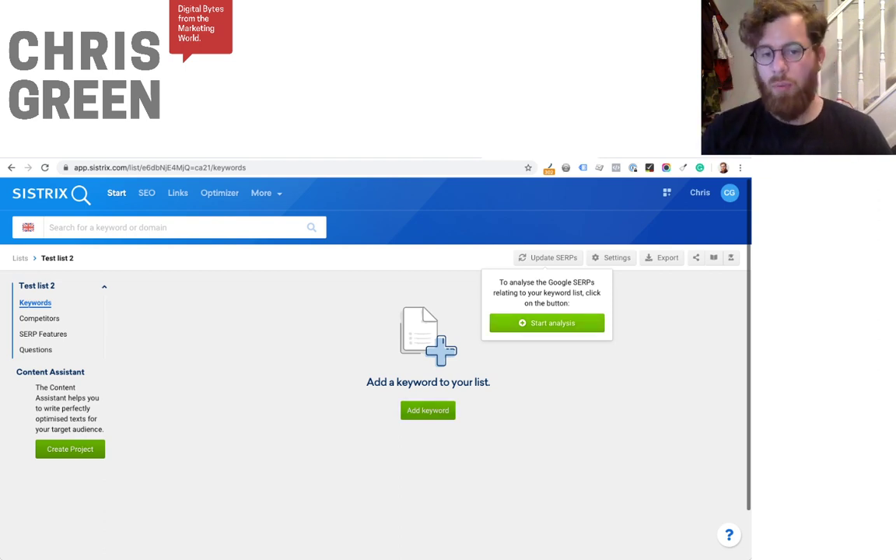
# Add the keyword "keyword" to Test list 2 with United Kingdom as the country
pyautogui.click(428, 411)
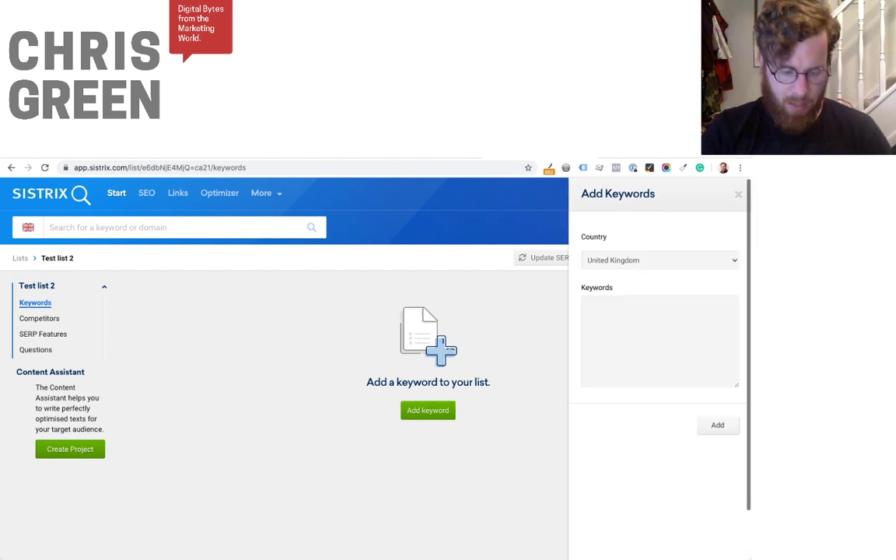
pyautogui.click(655, 339)
pyautogui.write('keywo')
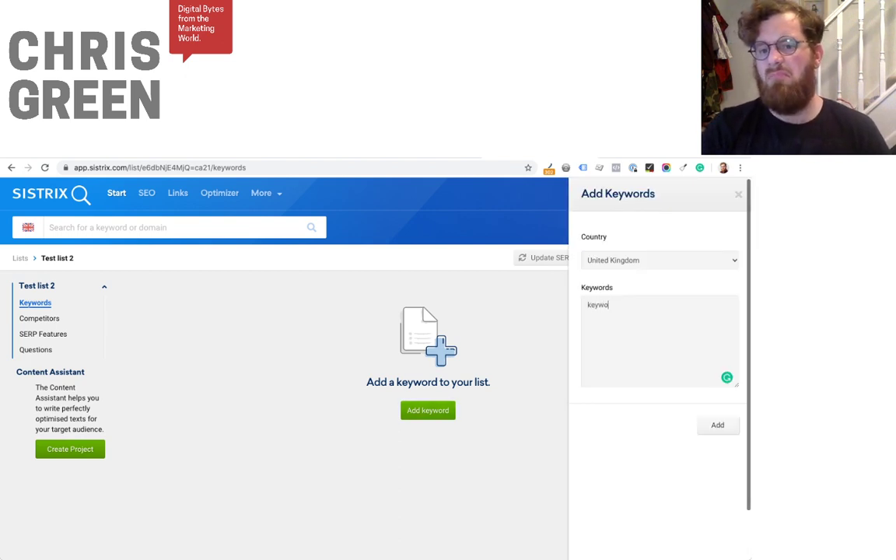
pyautogui.write('rd')
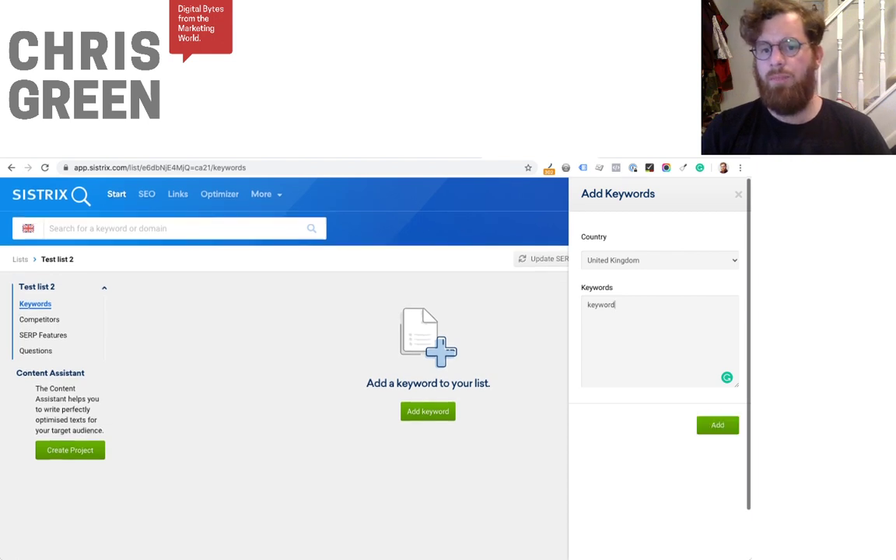
pyautogui.click(718, 426)
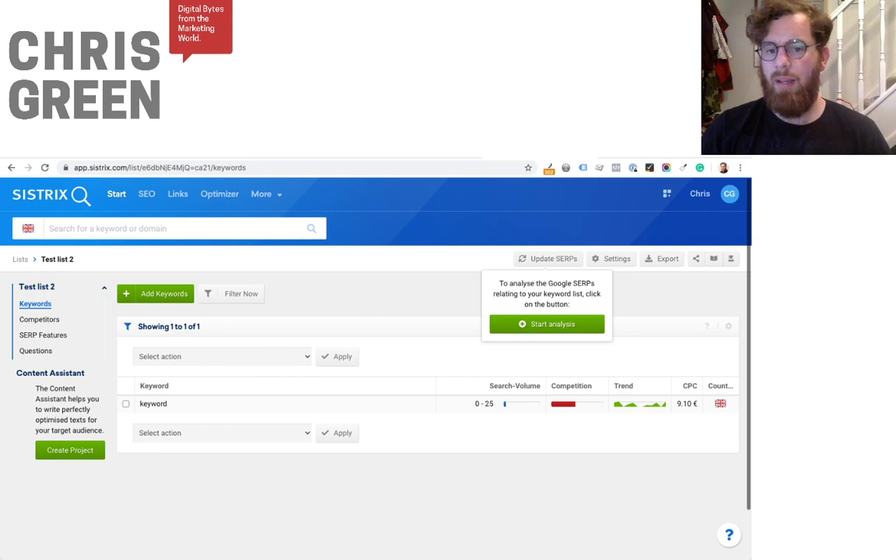
# Start the analysis of the Google SERPs for the keywords in Test list 2
pyautogui.moveTo(506, 404)
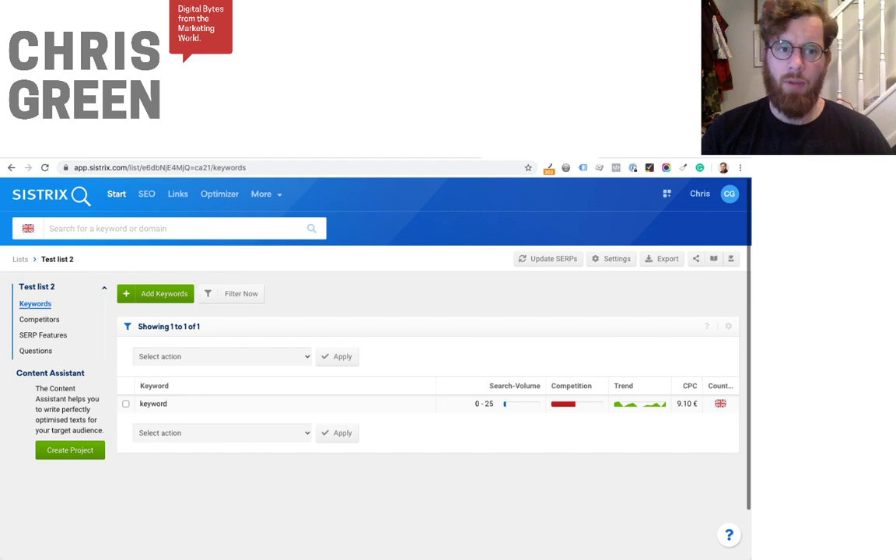
pyautogui.click(28, 228)
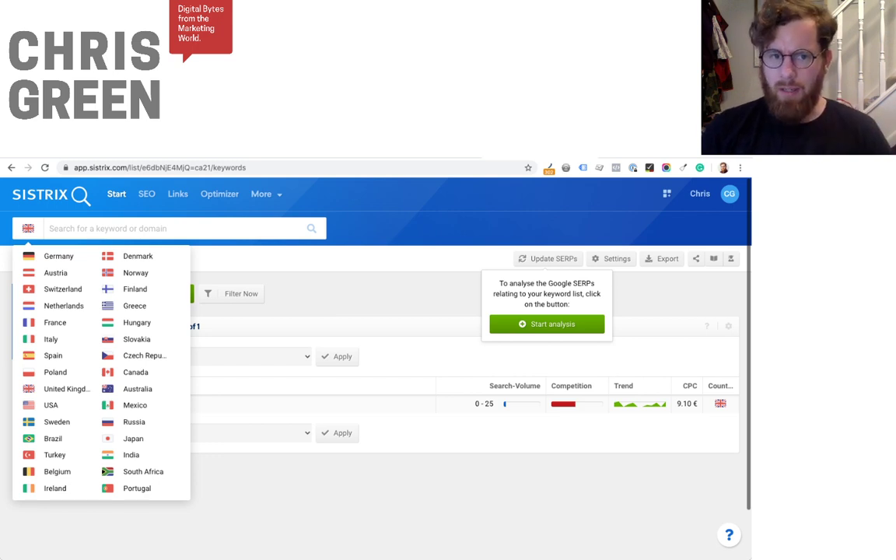
pyautogui.press('Escape')
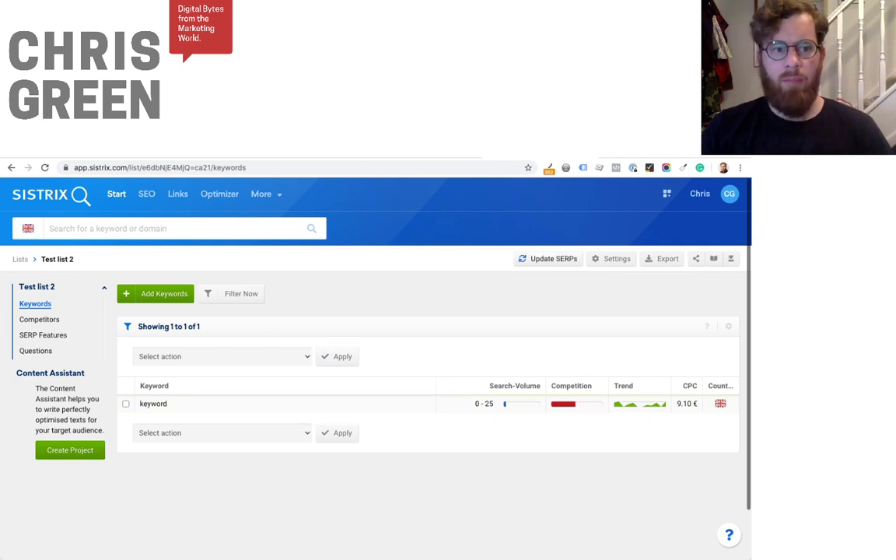
pyautogui.click(548, 258)
pyautogui.press('Escape')
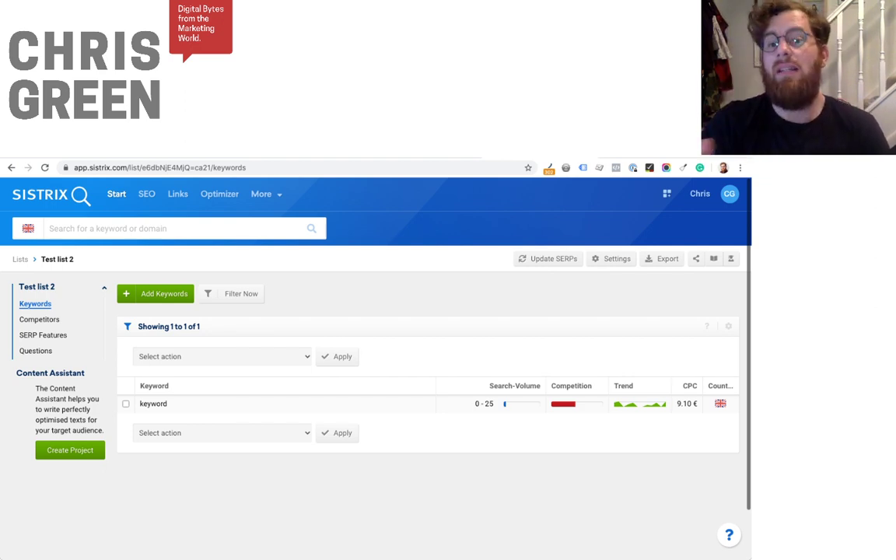
pyautogui.click(548, 259)
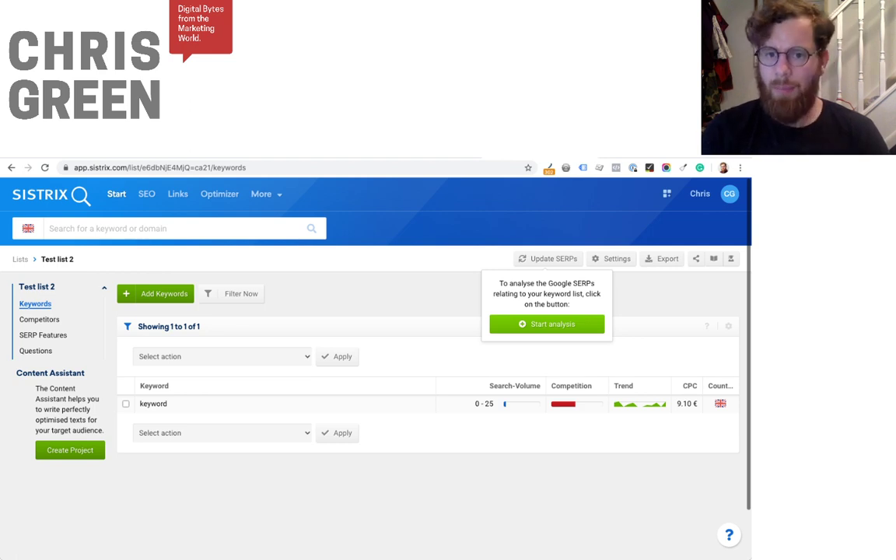
pyautogui.click(547, 323)
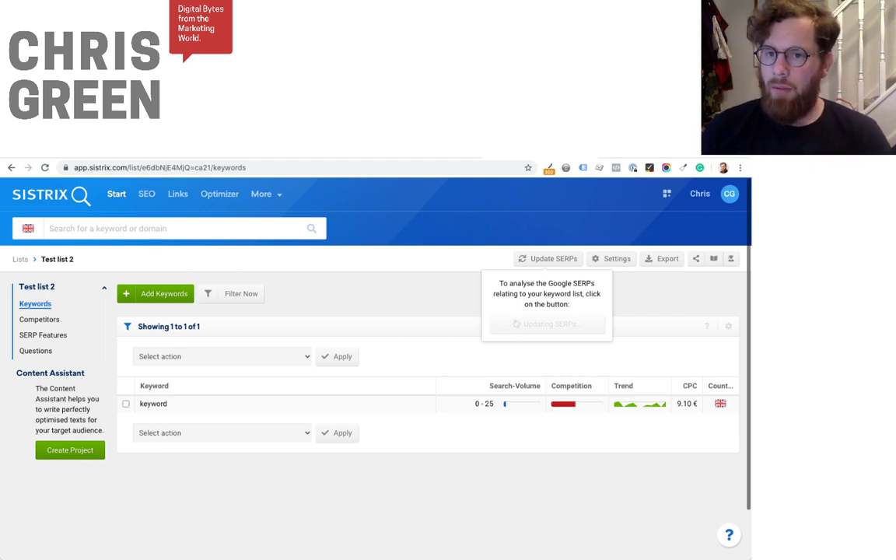
# Return to the Lists overview and open the Shared ownership list with 3,069 elements
pyautogui.moveTo(666, 193)
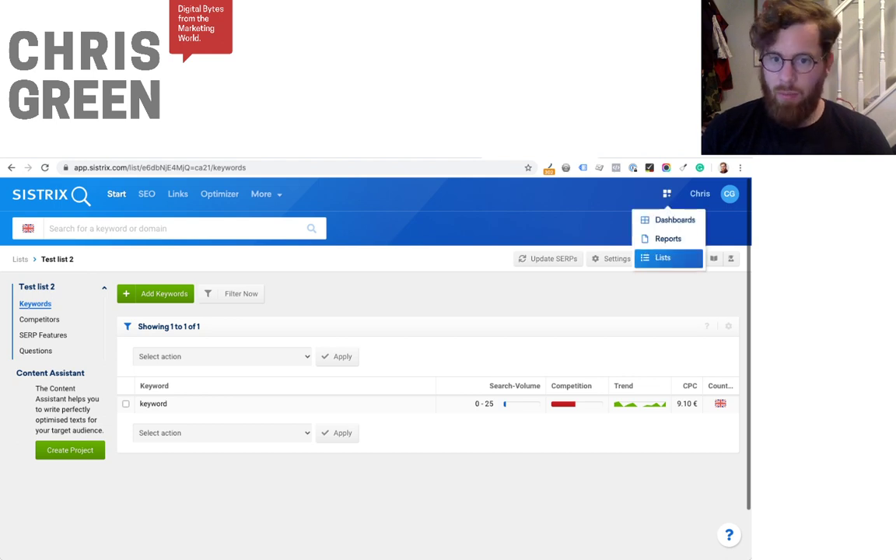
pyautogui.click(662, 258)
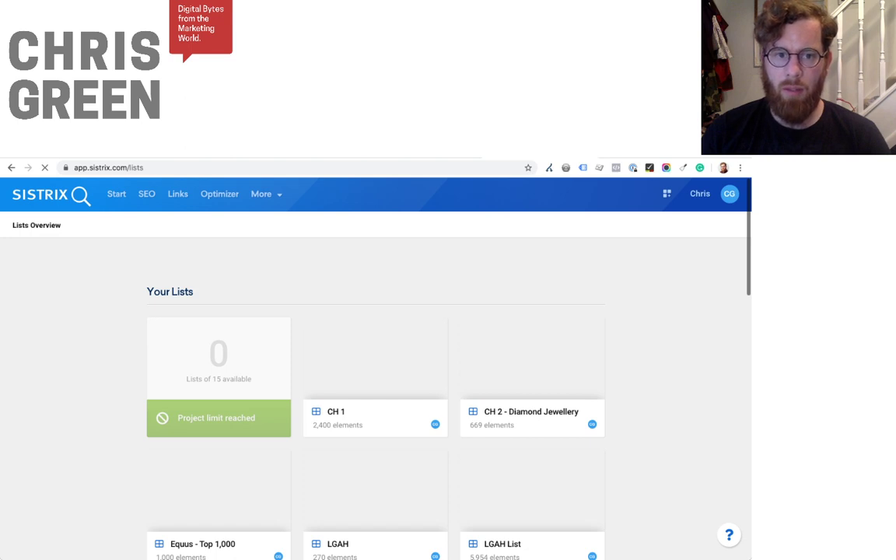
pyautogui.scroll(-15, 373, 357)
pyautogui.scroll(5, 374, 358)
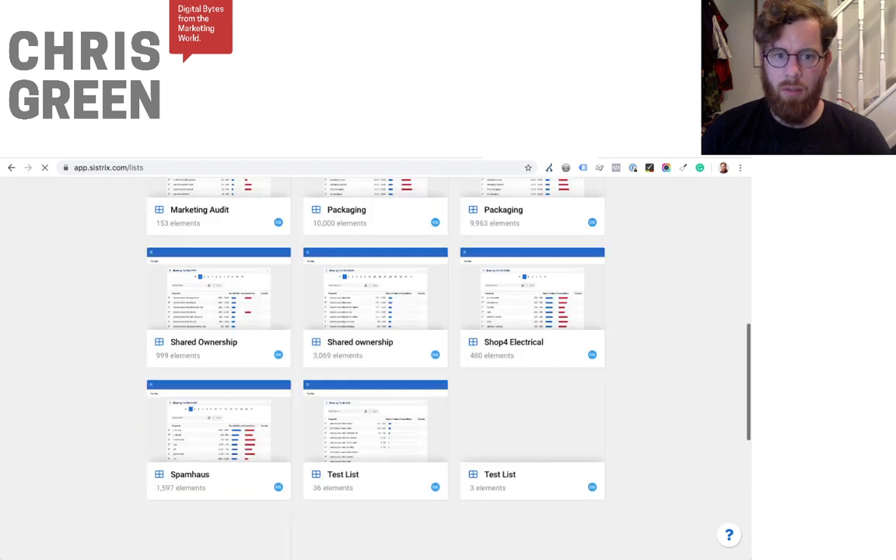
pyautogui.scroll(2, 374, 358)
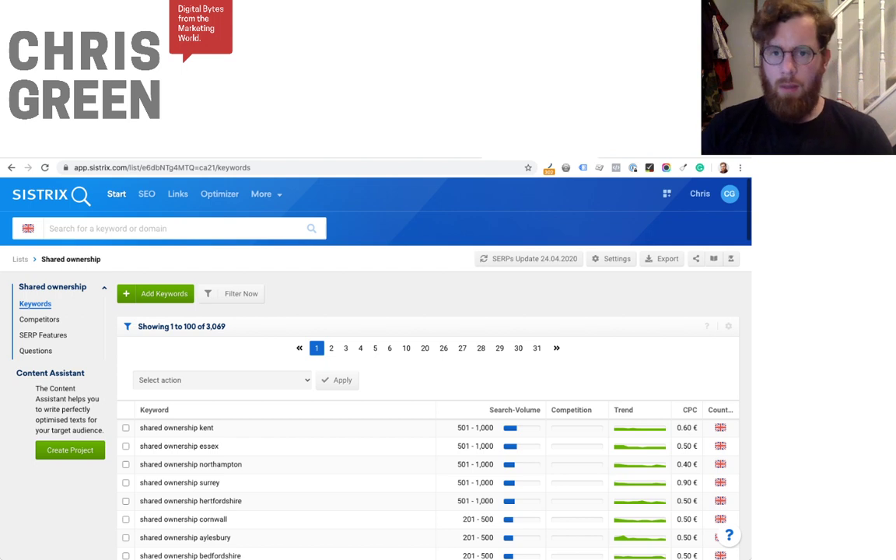
# Open the Competitors view of the Shared ownership list and examine the domains with their market share and ranking keywords
pyautogui.moveTo(529, 259)
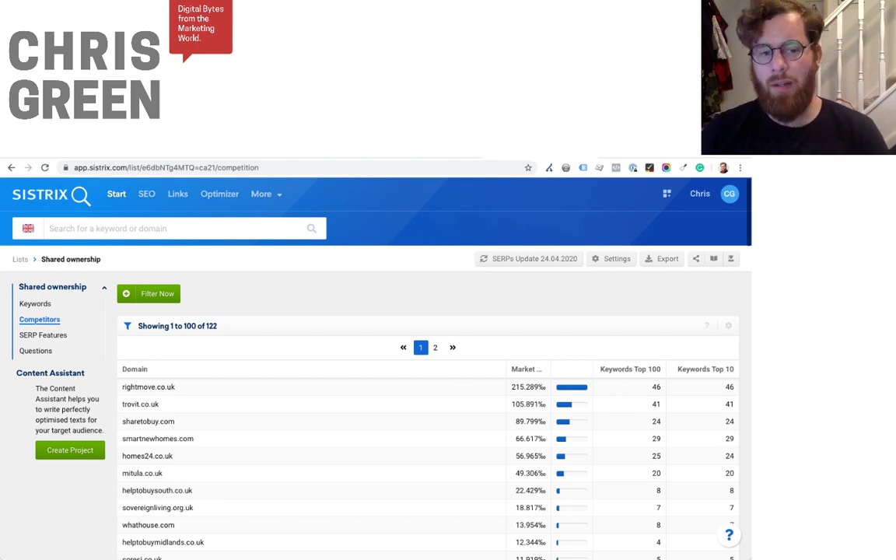
pyautogui.scroll(-3, 428, 311)
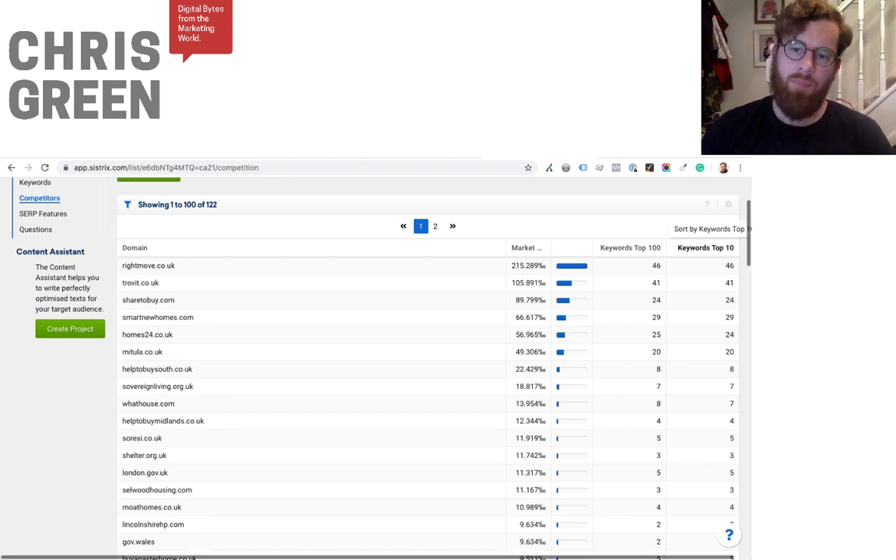
pyautogui.scroll(-1, 389, 382)
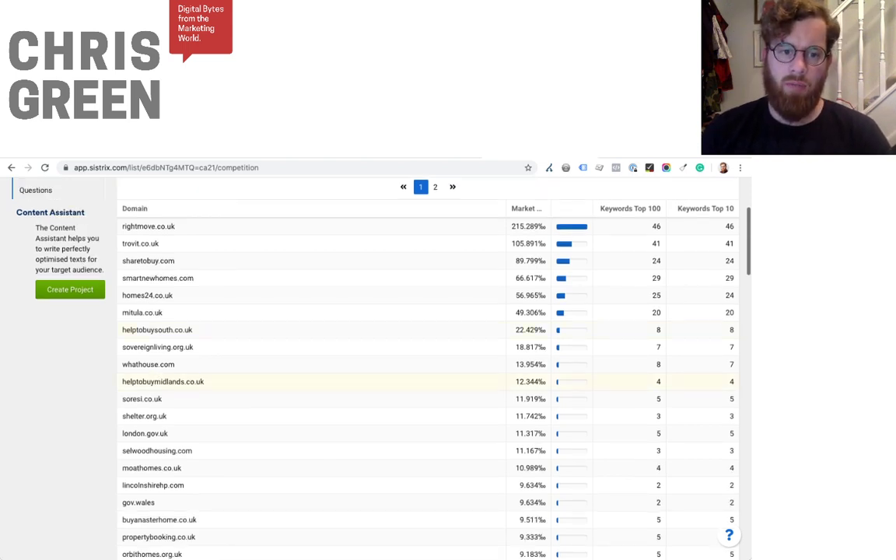
pyautogui.scroll(-6, 389, 382)
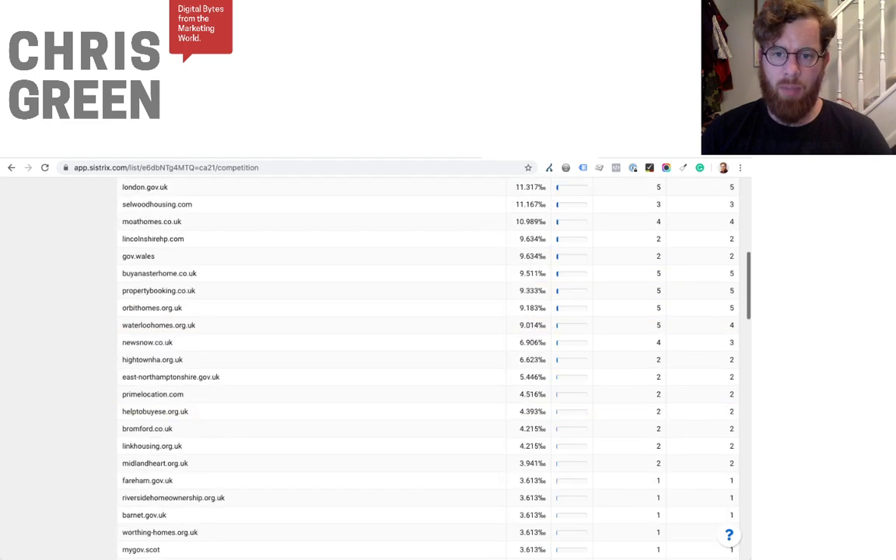
pyautogui.scroll(8, 389, 382)
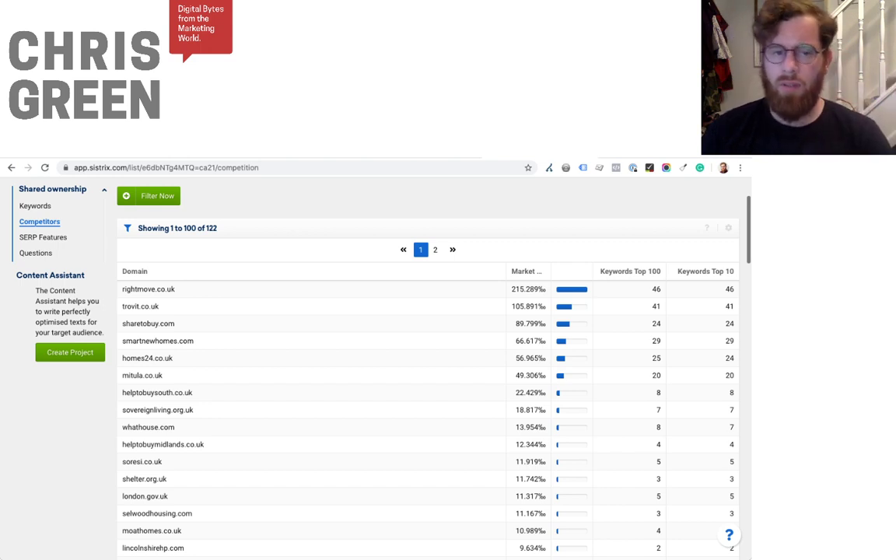
pyautogui.scroll(3, 374, 366)
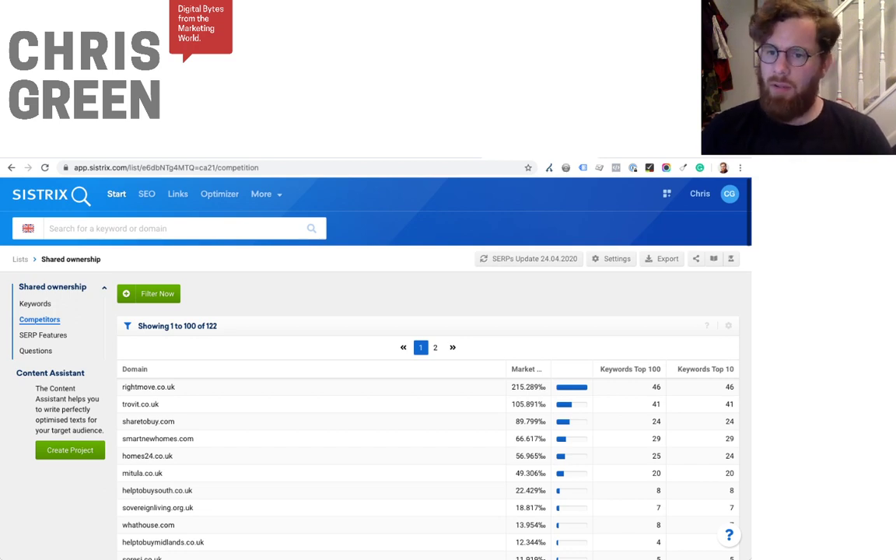
# Check the competitor table's download options and the public Shortlink dialog, closing each without creating anything
pyautogui.moveTo(728, 326)
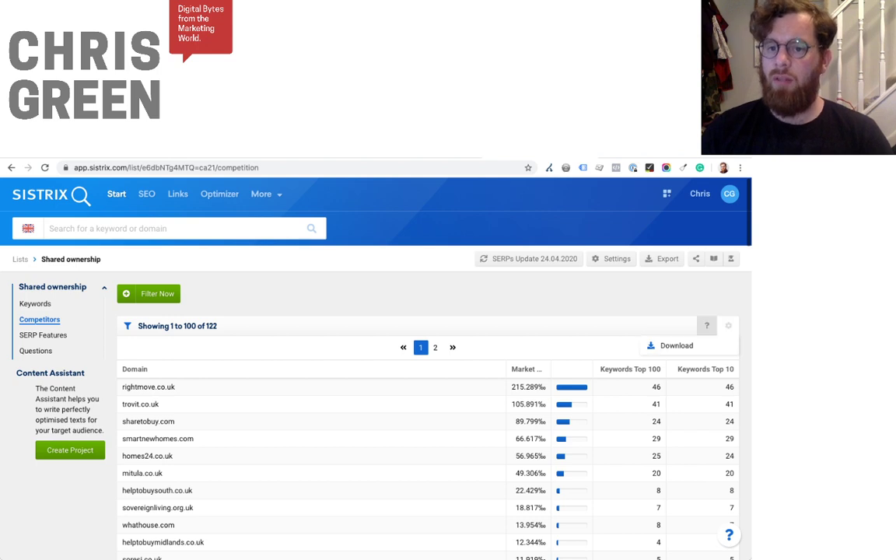
pyautogui.click(672, 345)
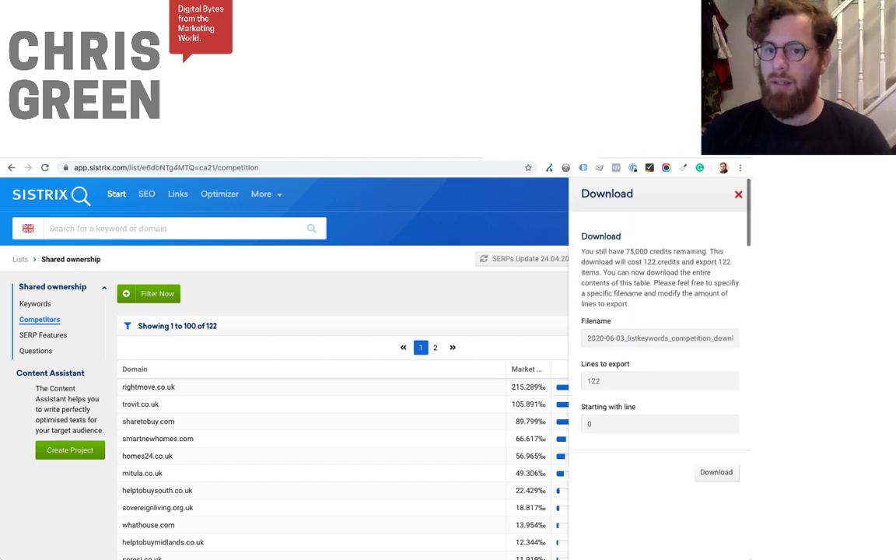
pyautogui.click(738, 194)
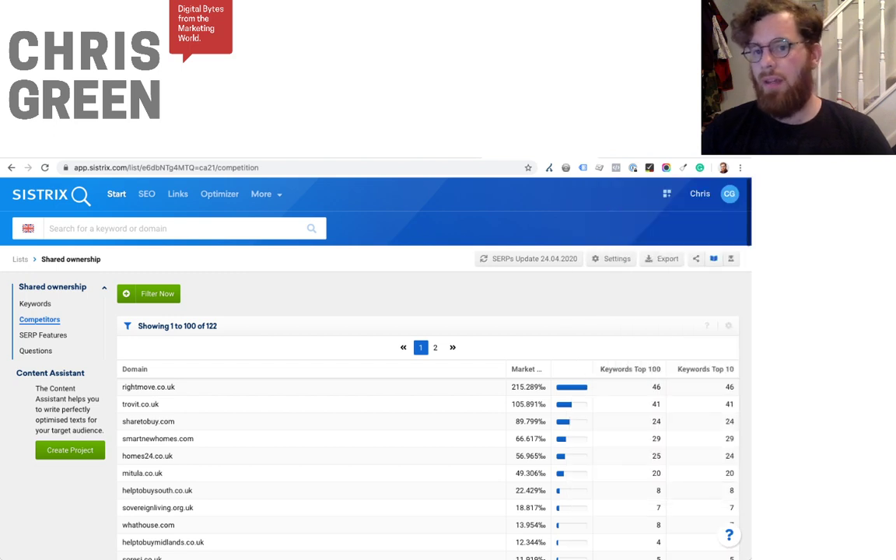
pyautogui.click(697, 258)
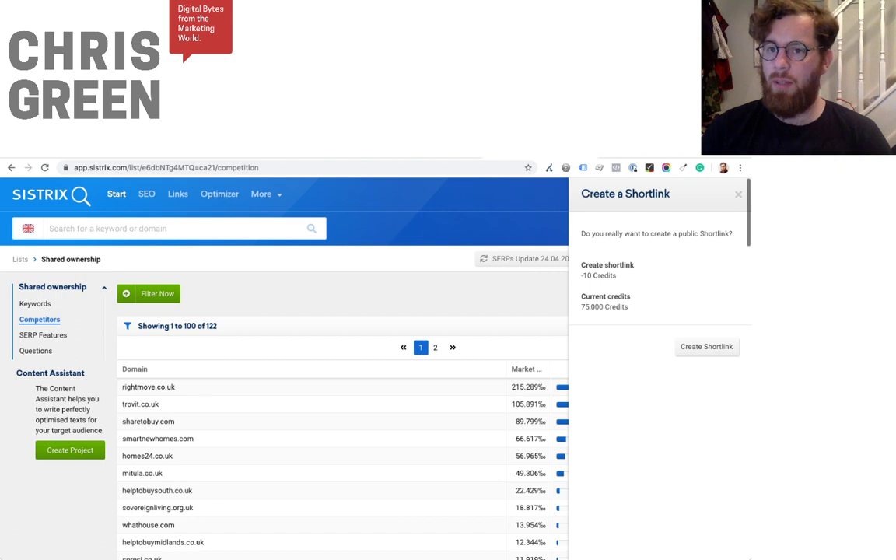
pyautogui.click(738, 194)
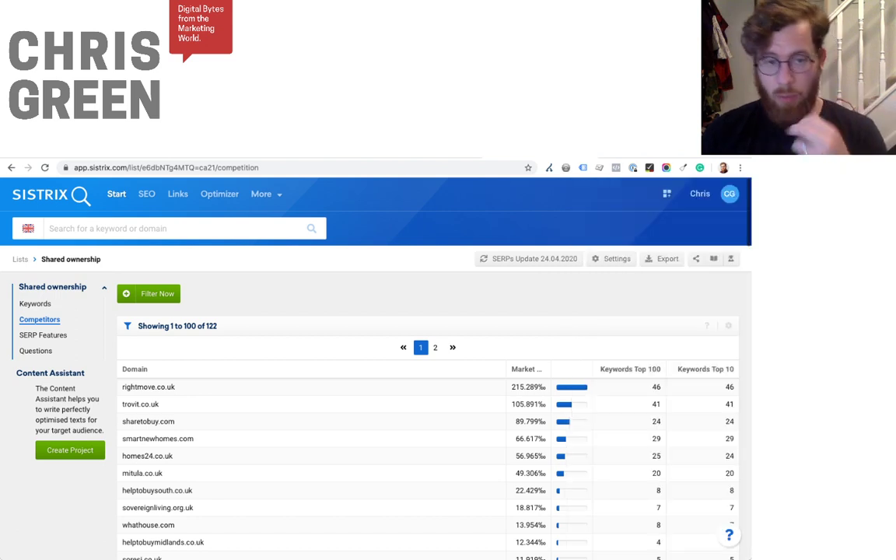
pyautogui.scroll(-5, 434, 366)
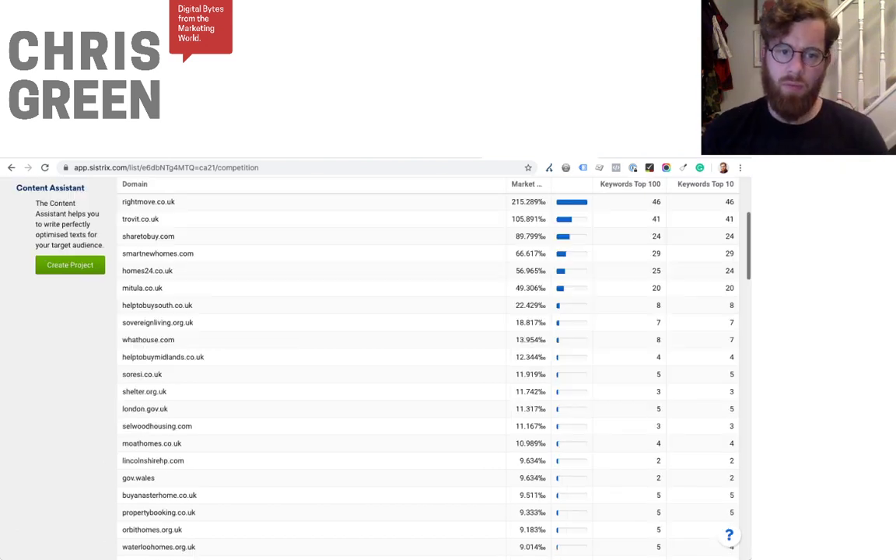
# Open the SERP Features view of the Shared ownership list and skim its sections, including AdWords, Featured Snippets and Result with Rating
pyautogui.scroll(5, 434, 365)
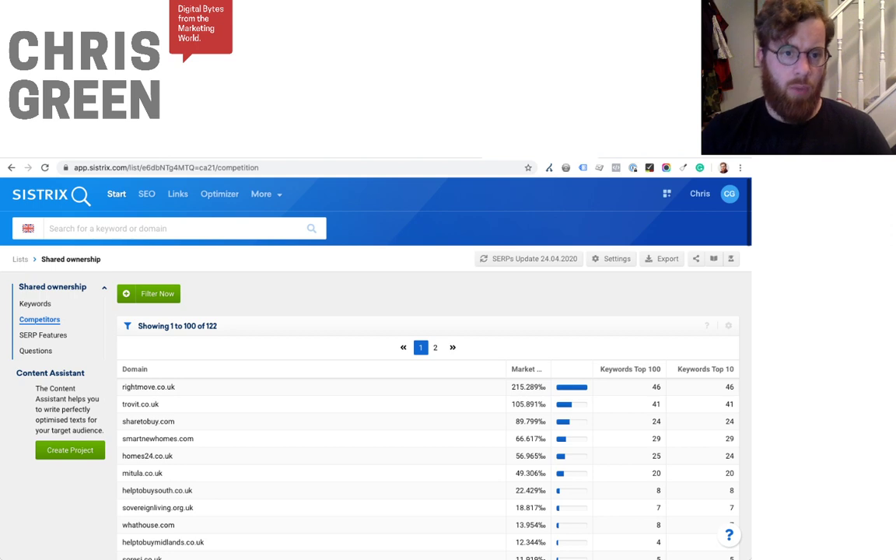
pyautogui.click(42, 335)
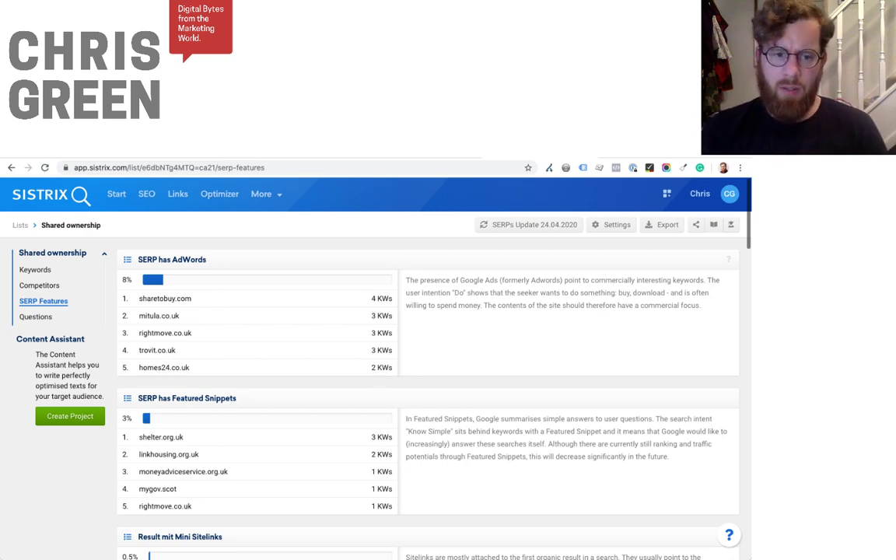
pyautogui.scroll(-15, 428, 365)
pyautogui.scroll(5, 428, 366)
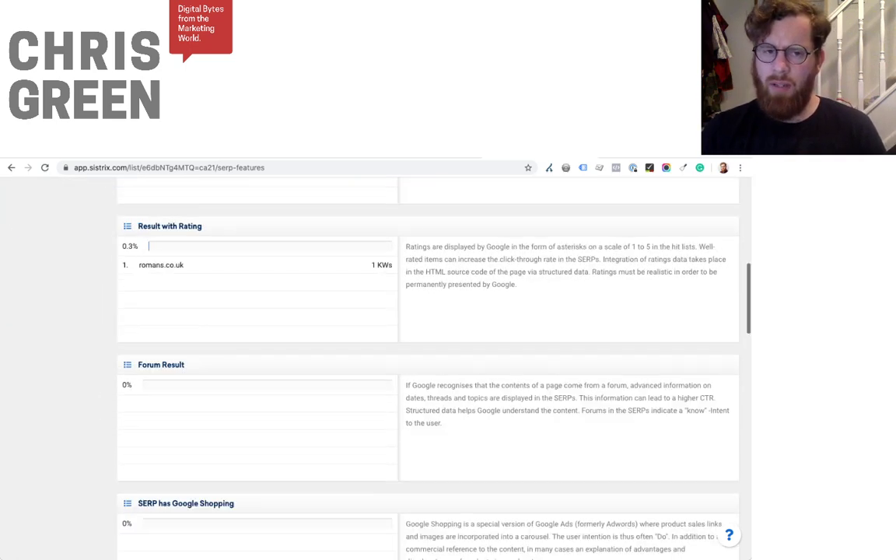
pyautogui.scroll(10, 428, 365)
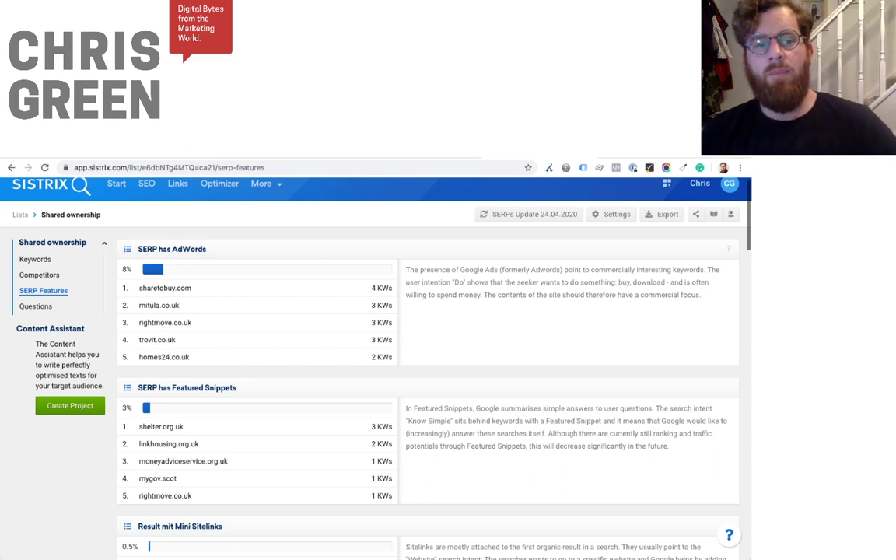
pyautogui.scroll(1, 374, 366)
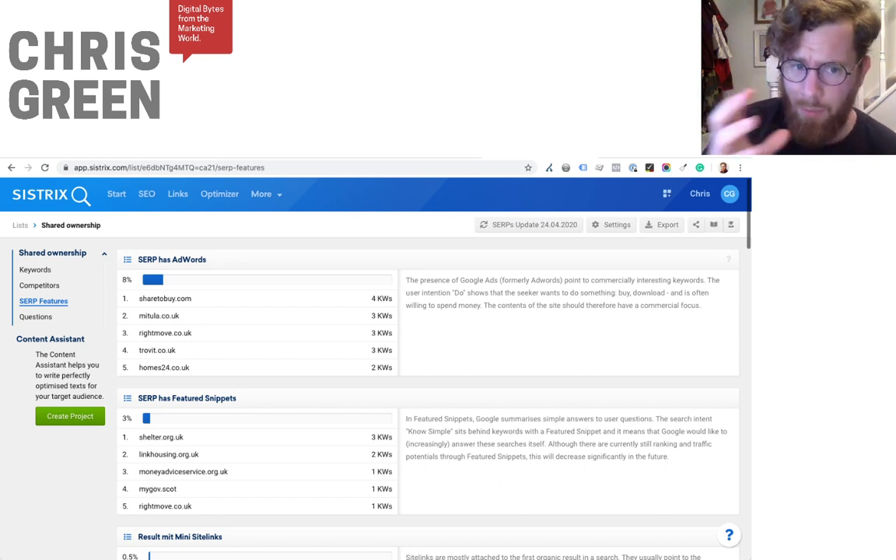
# Examine the SERP feature shares and intent explanations from Mini Sitelinks to Video Result, paying particular attention to Google Shopping
pyautogui.scroll(-3, 428, 365)
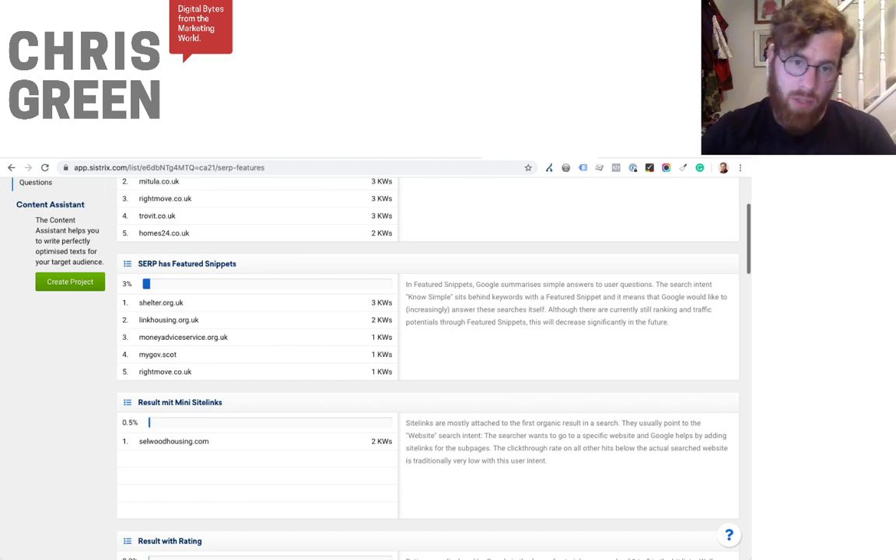
pyautogui.scroll(-4, 428, 365)
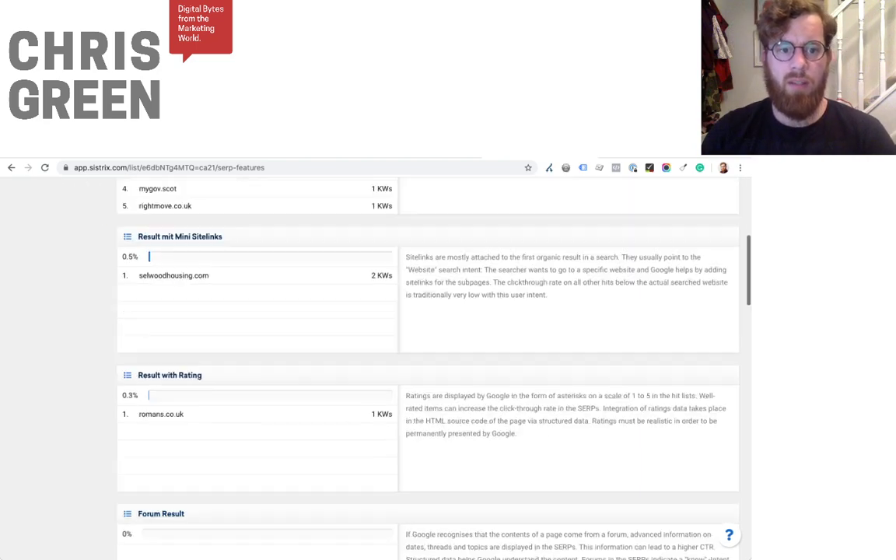
pyautogui.scroll(-5, 428, 366)
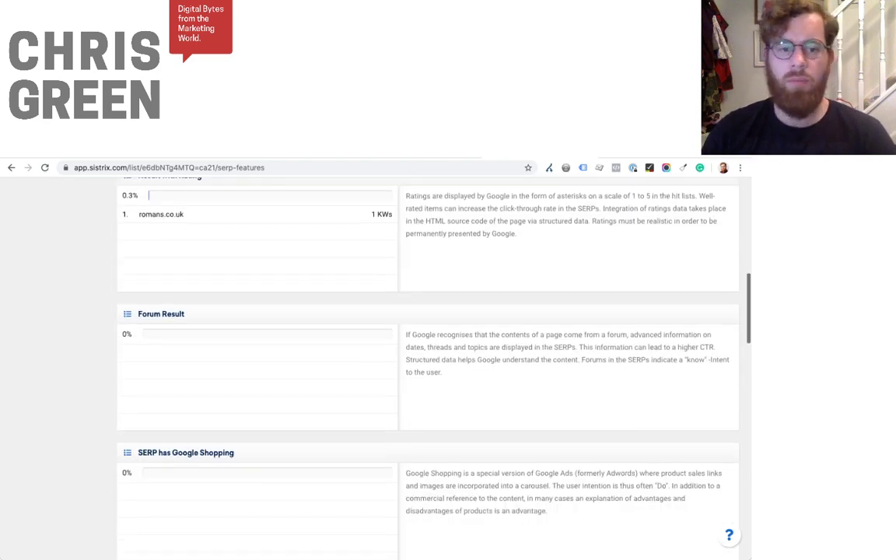
pyautogui.scroll(-5, 428, 365)
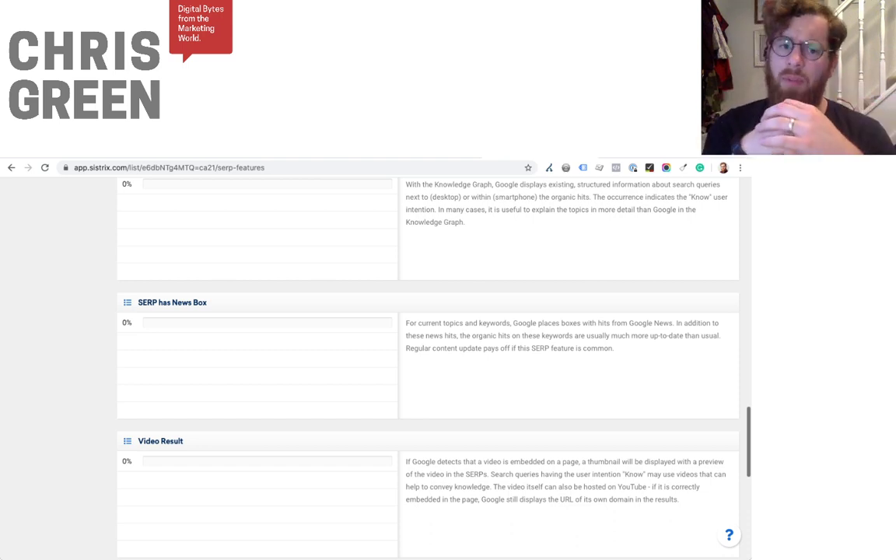
pyautogui.scroll(6, 427, 366)
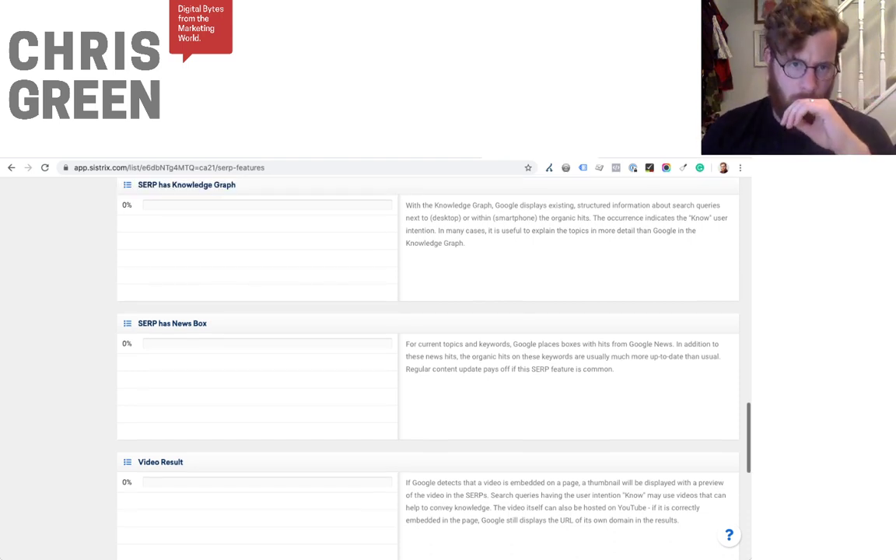
pyautogui.scroll(1, 428, 365)
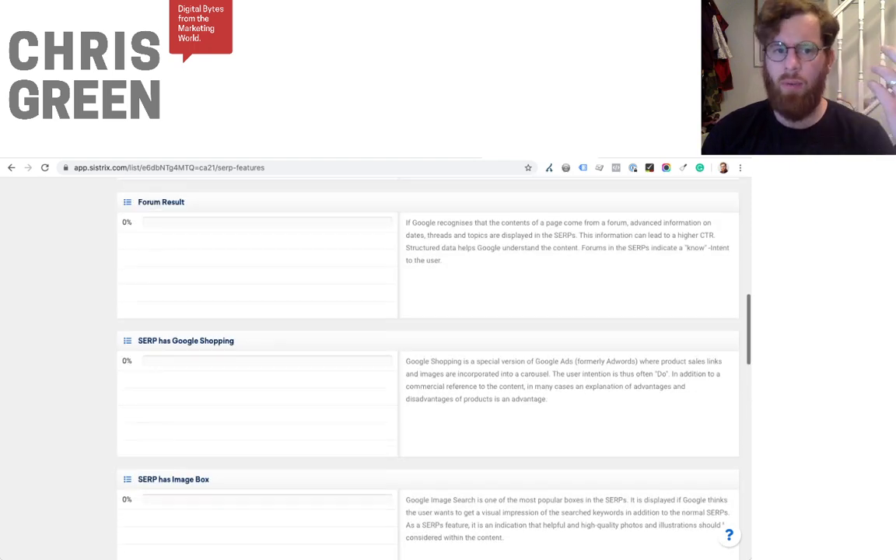
pyautogui.scroll(-1, 428, 366)
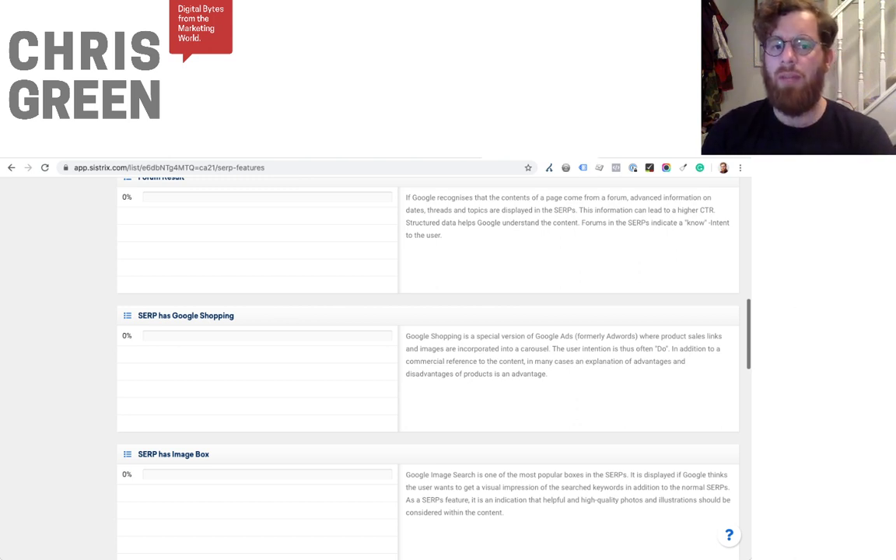
pyautogui.tripleClick(217, 316)
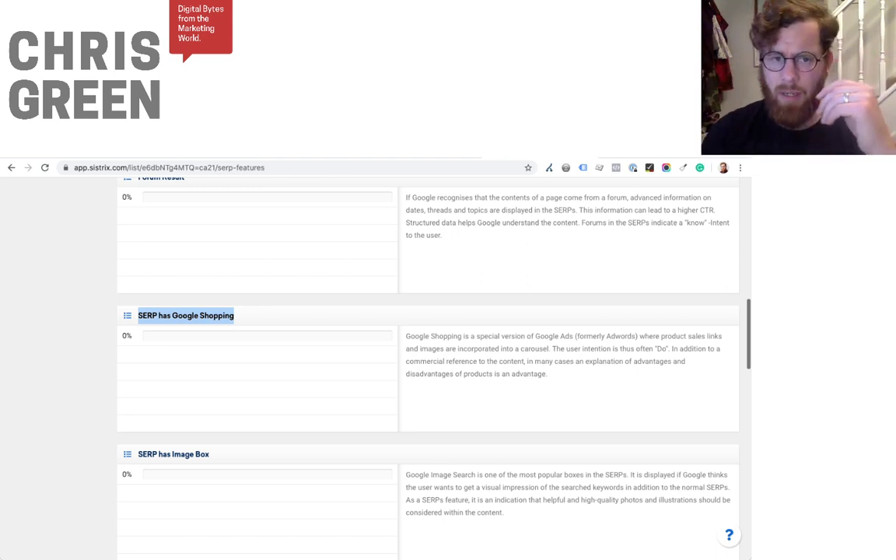
pyautogui.scroll(15, 428, 366)
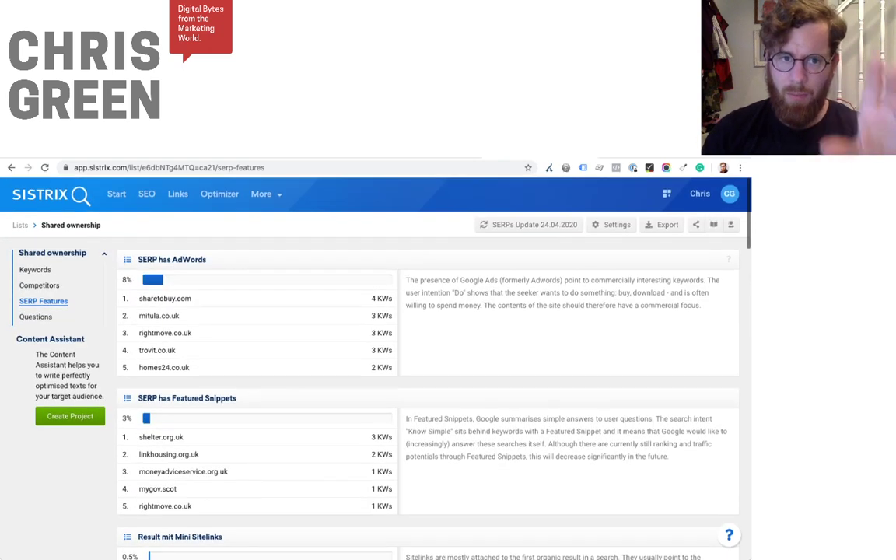
pyautogui.scroll(-15, 428, 365)
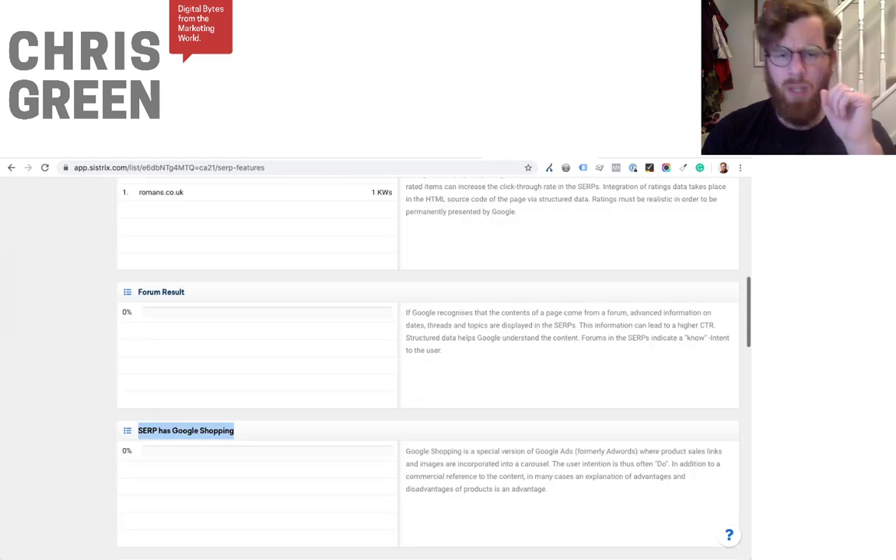
# Open the Questions view of the Shared ownership list and read through the questions associated with its keywords
pyautogui.scroll(15, 428, 365)
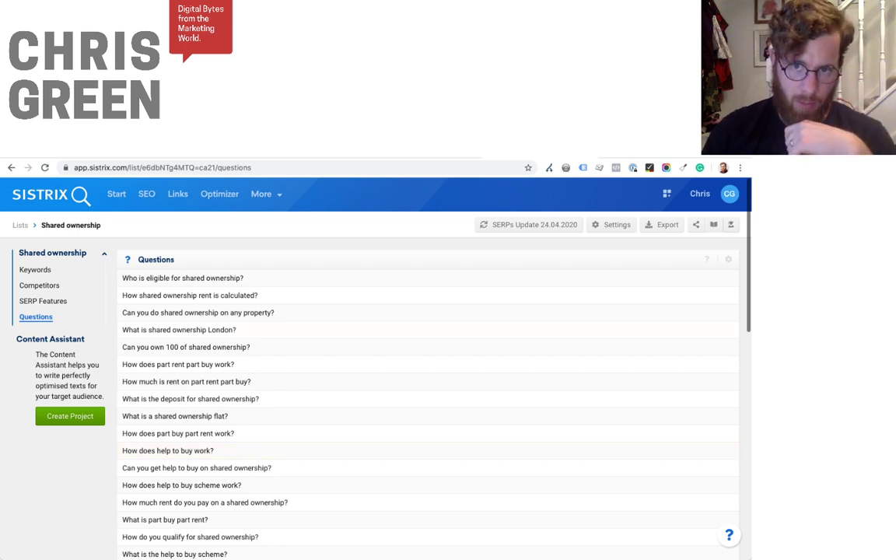
pyautogui.moveTo(529, 225)
pyautogui.scroll(-7, 427, 389)
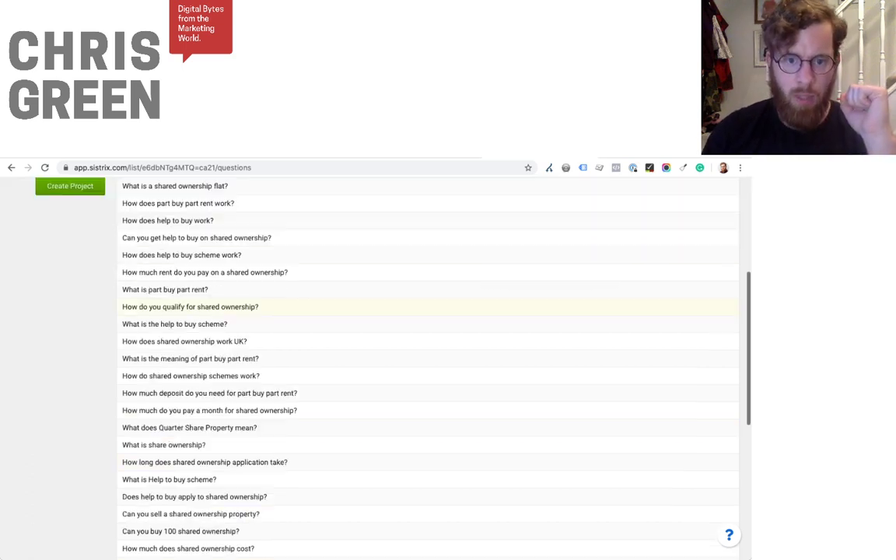
pyautogui.scroll(5, 428, 389)
pyautogui.scroll(3, 427, 366)
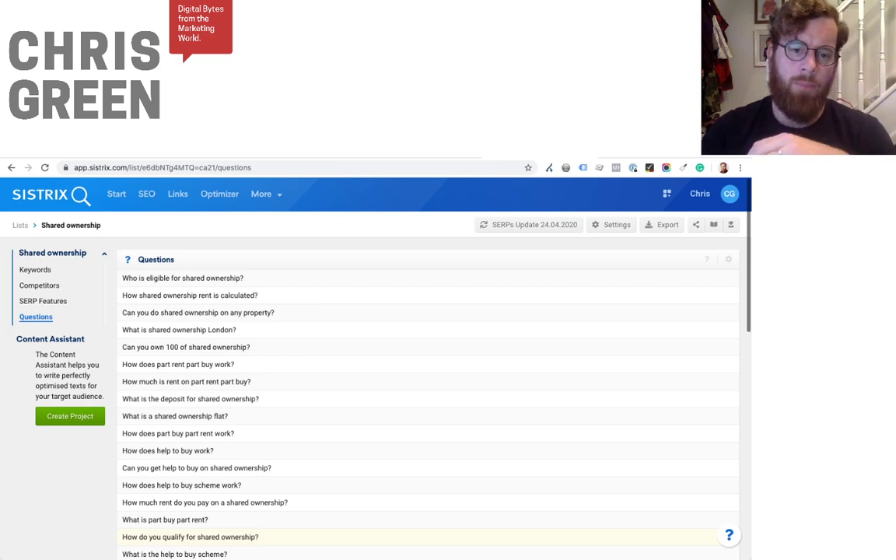
pyautogui.scroll(-4, 427, 389)
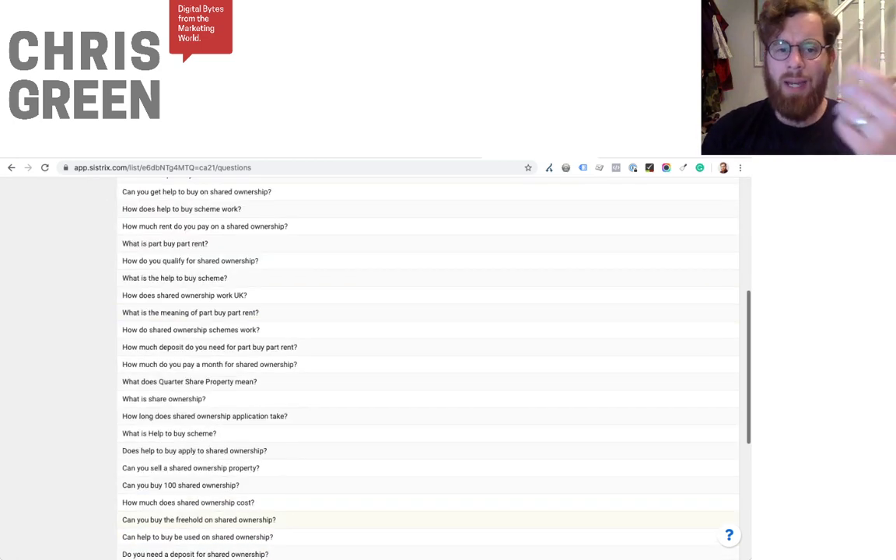
pyautogui.scroll(4, 427, 389)
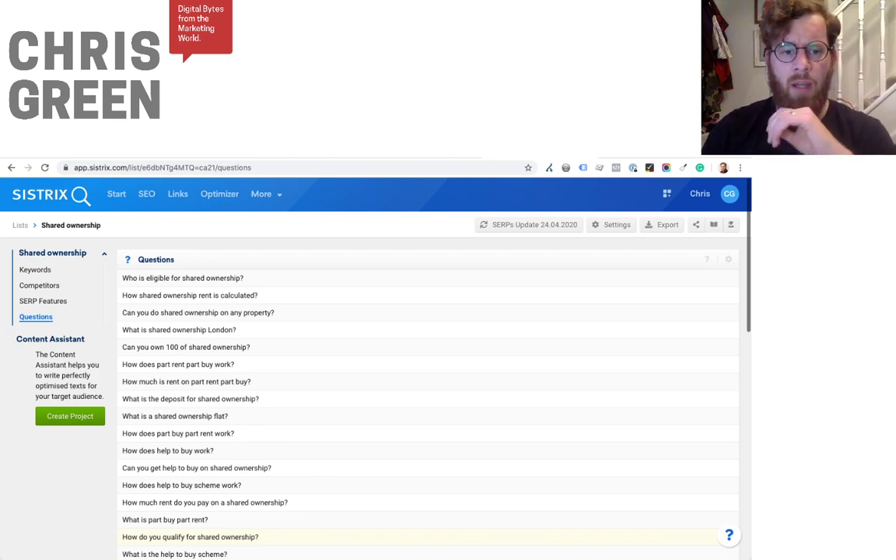
pyautogui.scroll(-10, 428, 537)
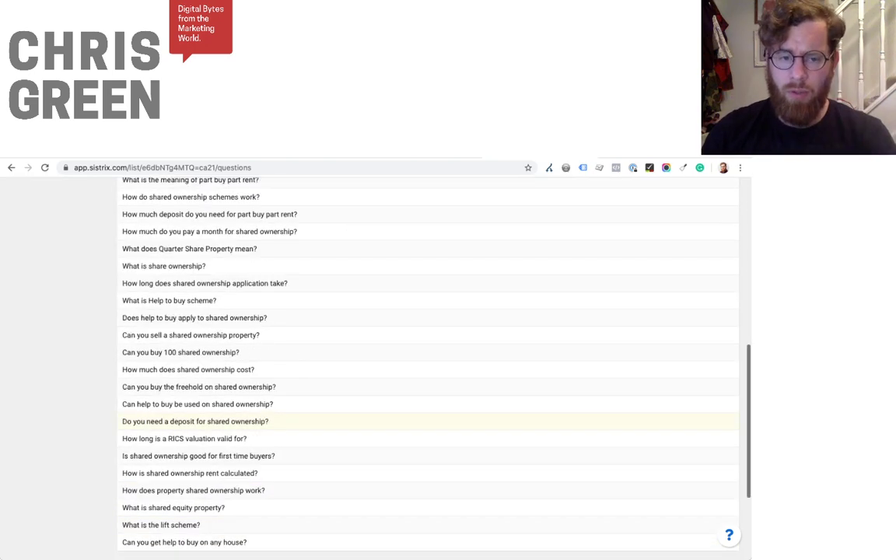
pyautogui.scroll(10, 428, 370)
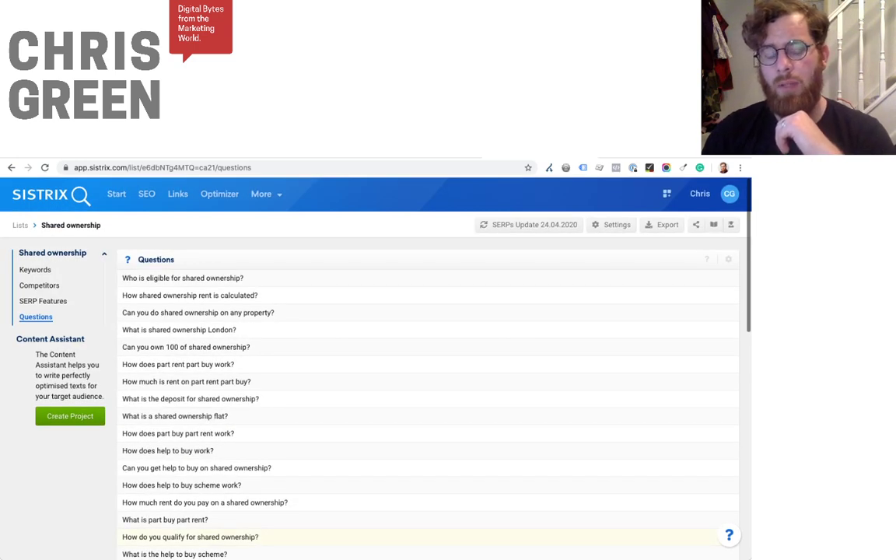
pyautogui.scroll(-1, 427, 537)
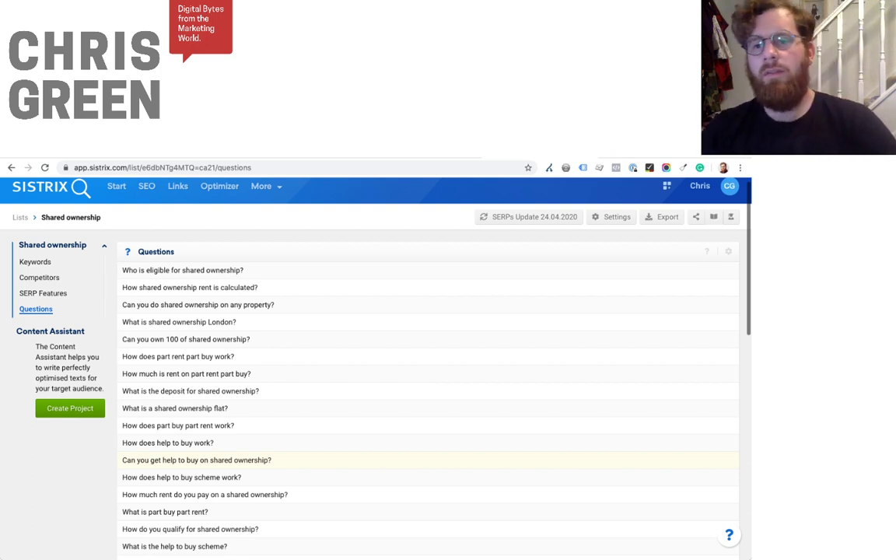
pyautogui.scroll(1, 428, 460)
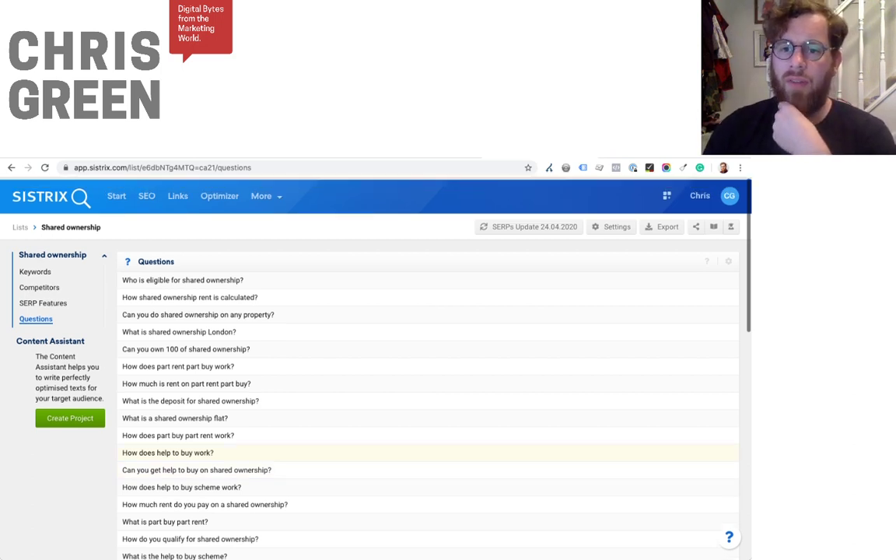
pyautogui.moveTo(667, 193)
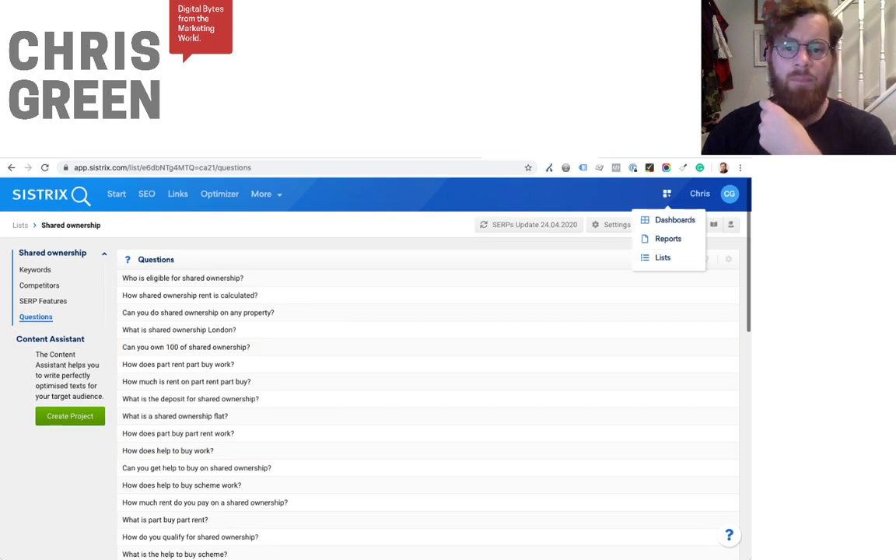